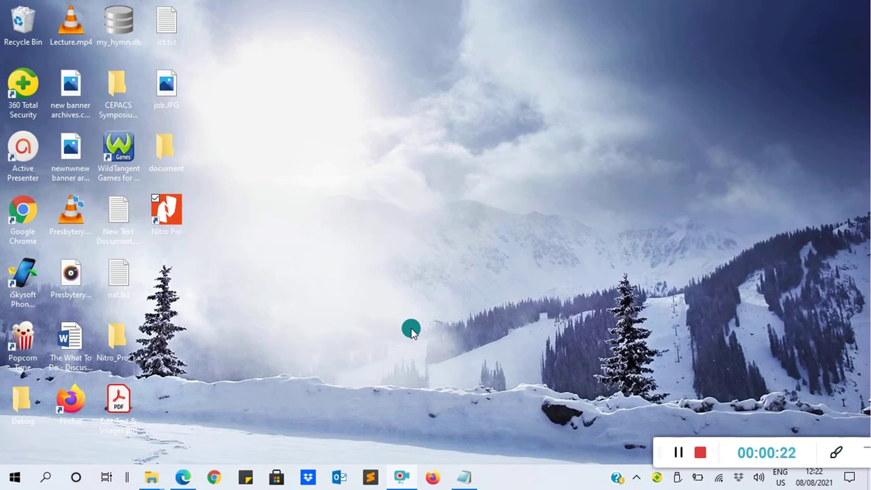
Step: Find Nitro Pro through Windows search ('nitr') and launch it
{"action": "left_click", "coordinate": [46, 481]}
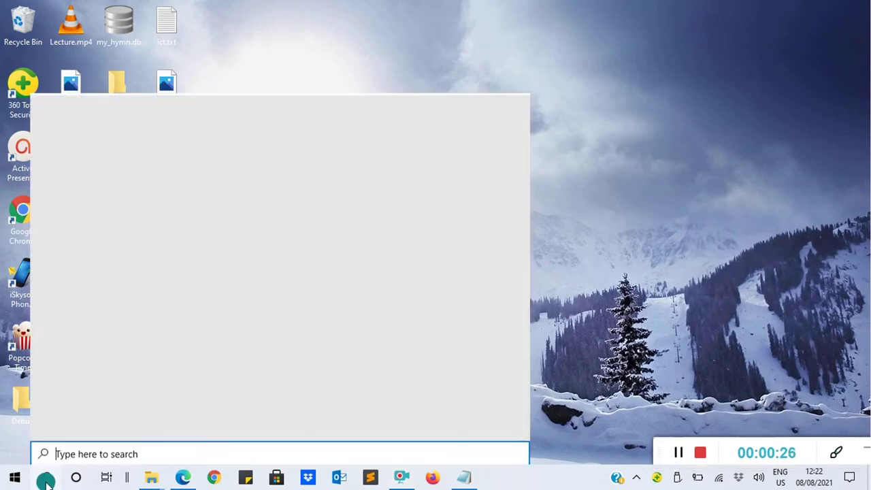
{"action": "type", "text": "nitr"}
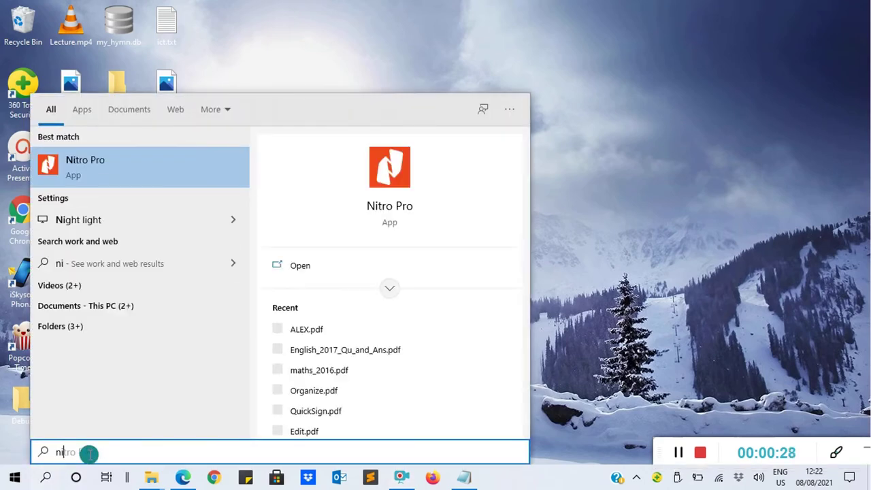
{"action": "left_click", "coordinate": [87, 169]}
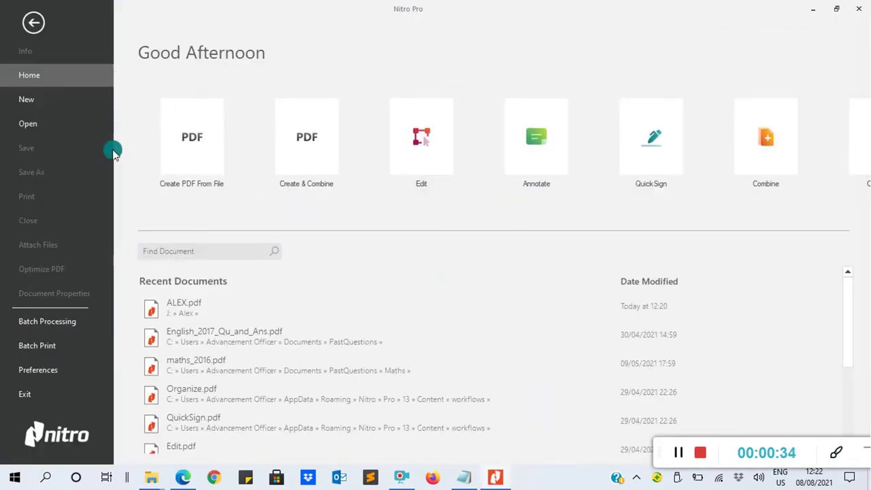
Step: Open ALEX.pdf from the Alex folder on the NIGHTINGALE (J:) drive
{"action": "left_click", "coordinate": [24, 126]}
{"action": "left_click", "coordinate": [194, 137]}
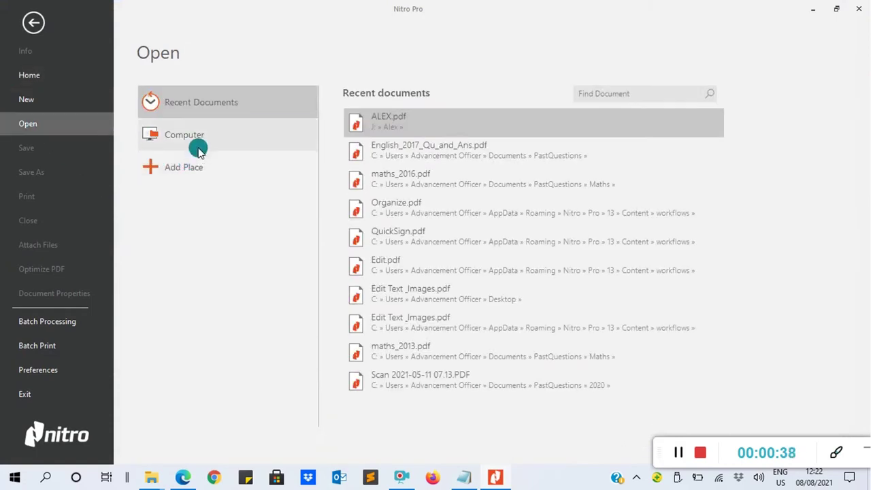
{"action": "left_click", "coordinate": [368, 371]}
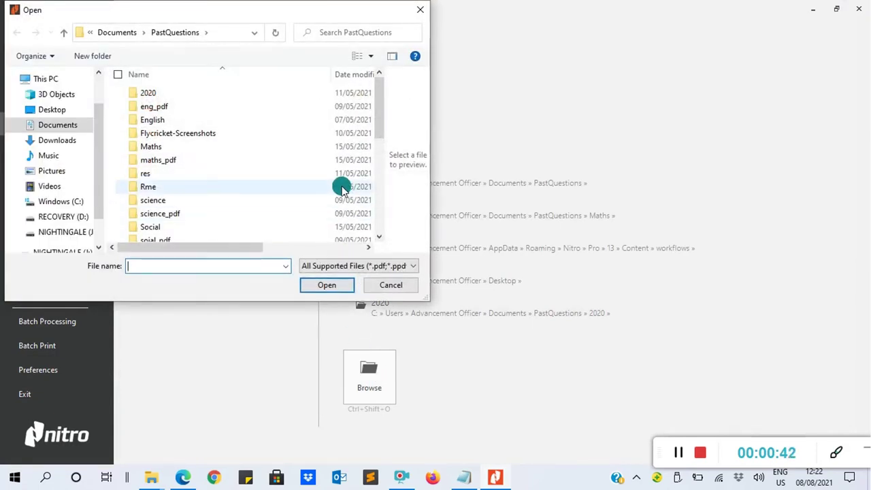
{"action": "left_click", "coordinate": [64, 231]}
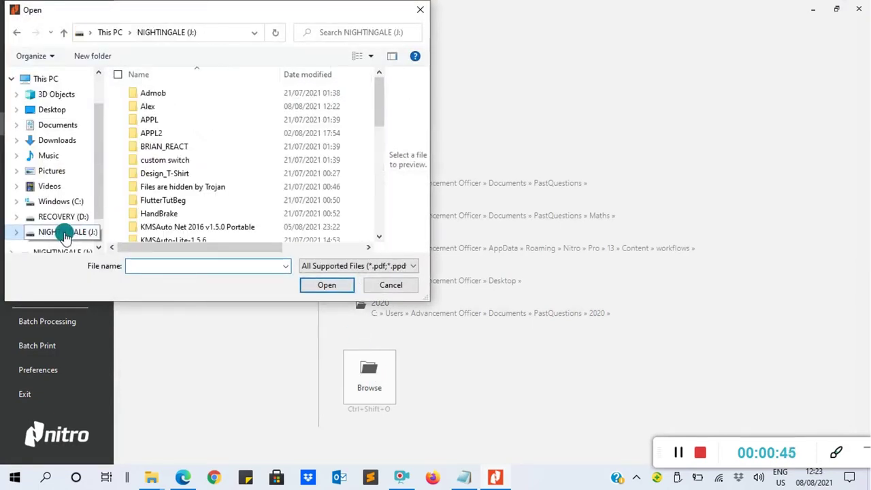
{"action": "double_click", "coordinate": [155, 108]}
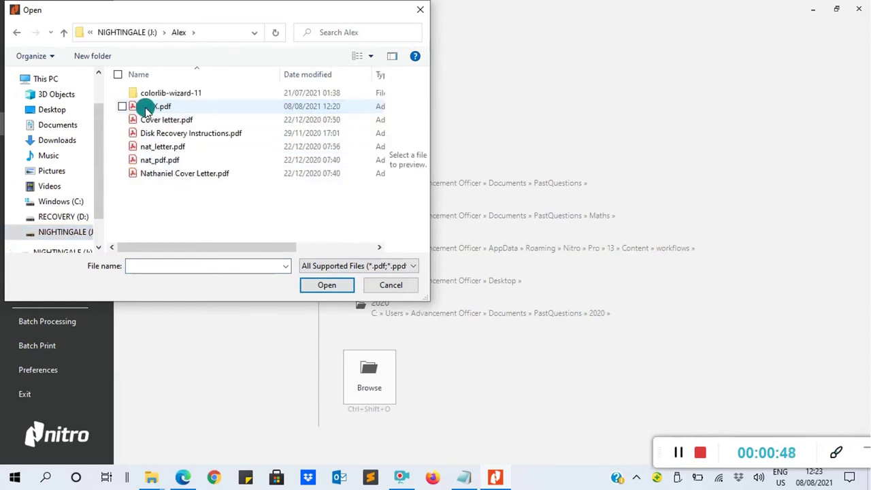
{"action": "left_click", "coordinate": [151, 107]}
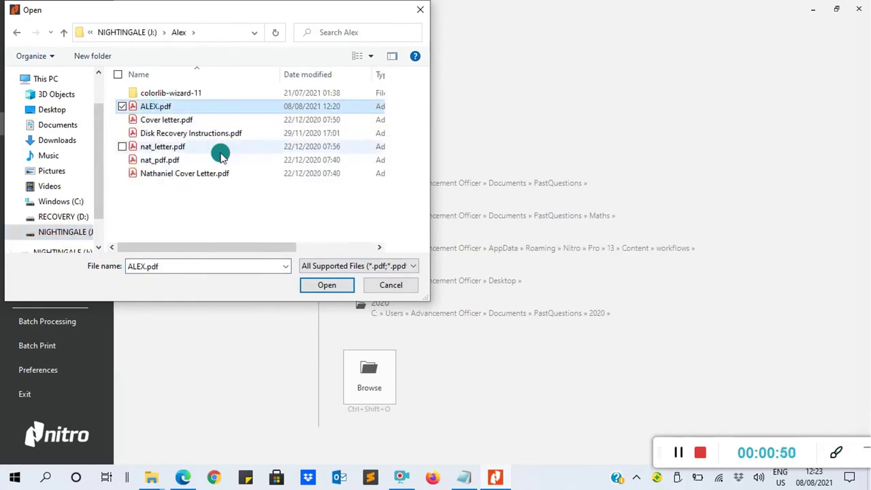
{"action": "left_click", "coordinate": [315, 285]}
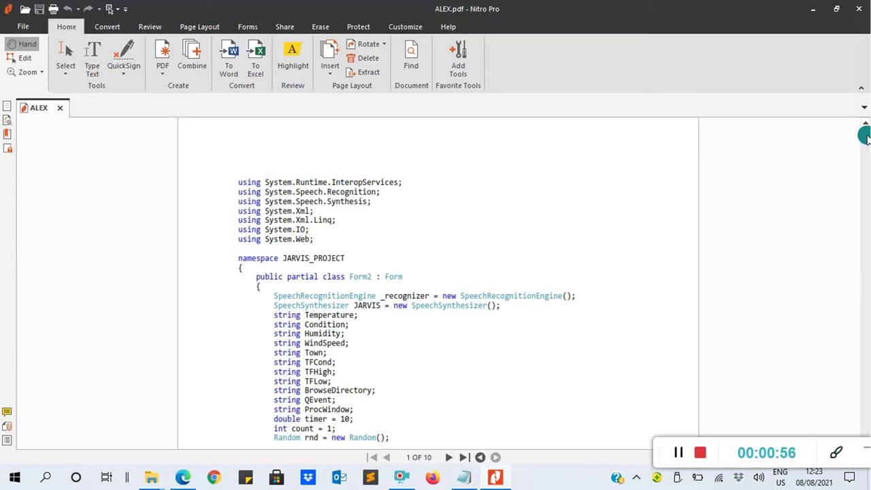
Step: Scroll through ALEX.pdf and bring up the Convert options for Word, Excel, PowerPoint and images
{"action": "left_click_drag", "start_coordinate": [864, 136], "coordinate": [863, 114]}
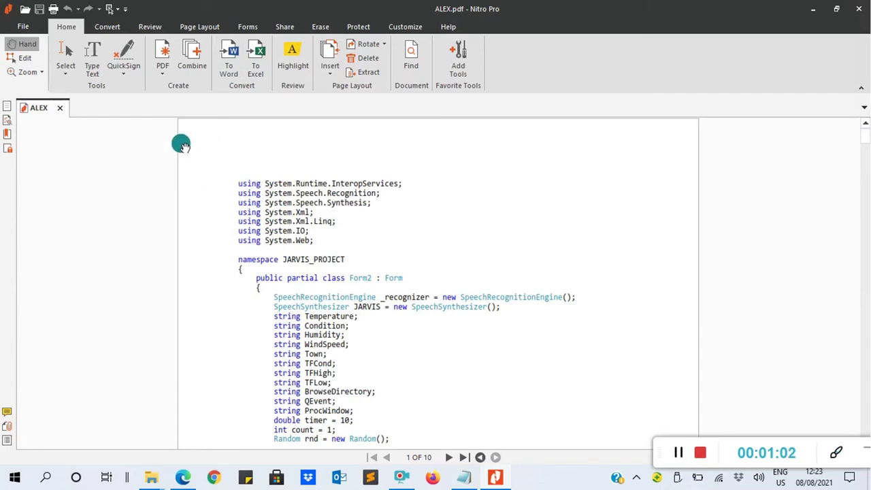
{"action": "left_click", "coordinate": [103, 26]}
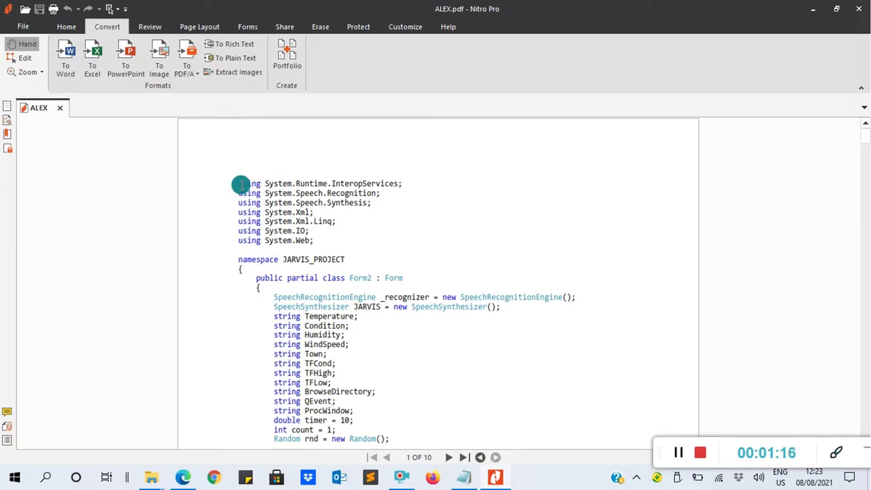
Step: Start a PDF to Excel conversion with tables output to a single sheet
{"action": "left_click", "coordinate": [93, 65]}
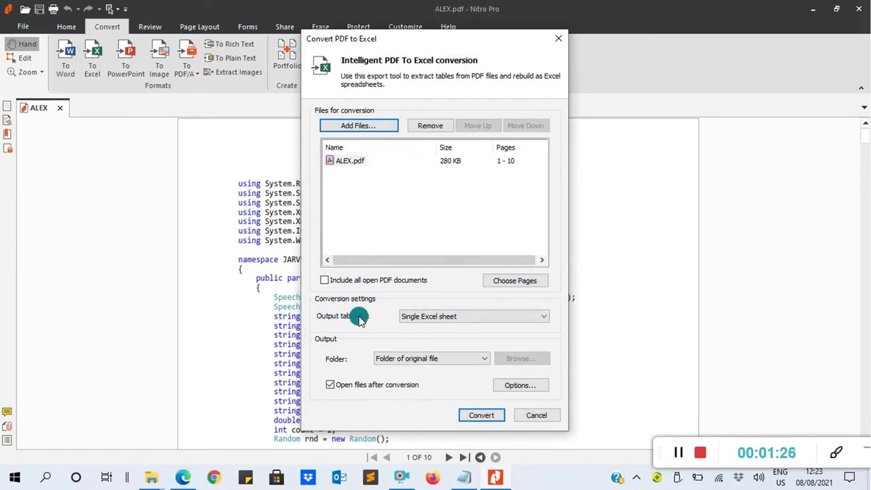
{"action": "left_click", "coordinate": [407, 316]}
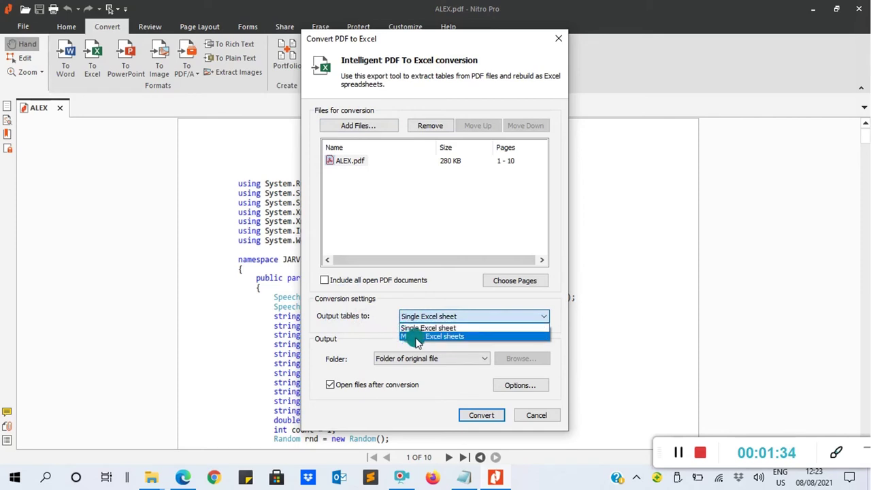
{"action": "left_click", "coordinate": [423, 336]}
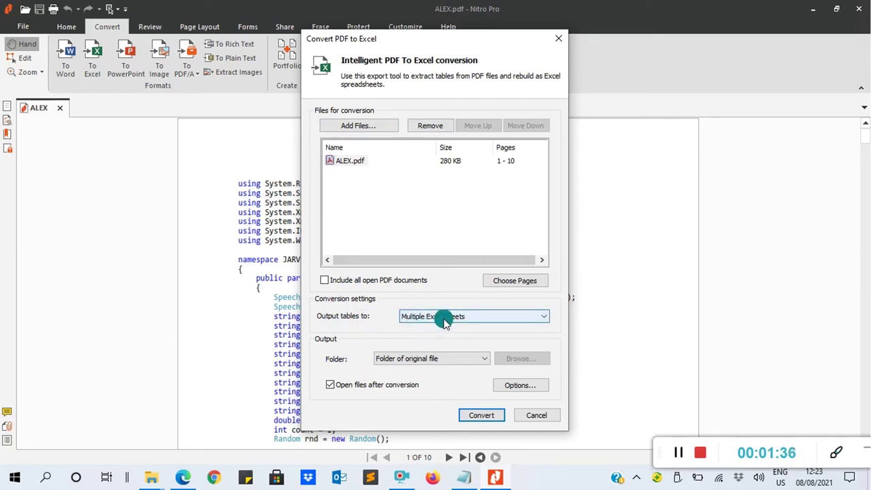
{"action": "left_click", "coordinate": [445, 321]}
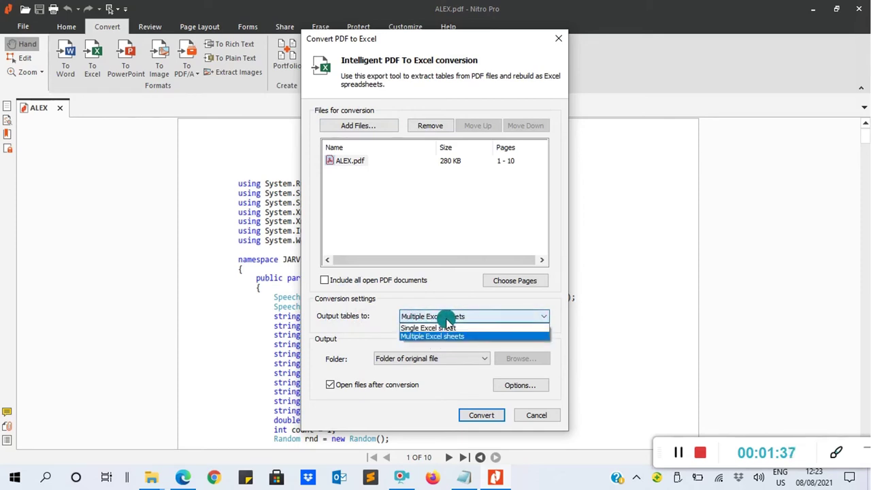
{"action": "left_click", "coordinate": [411, 328]}
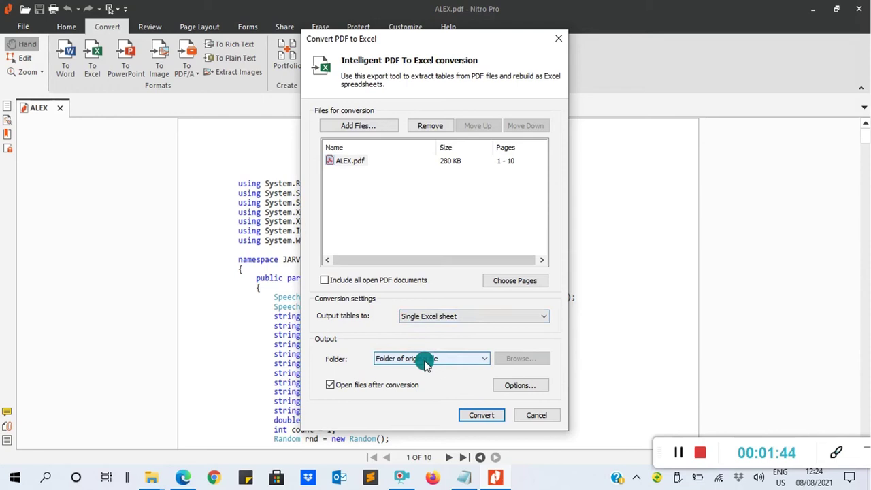
Step: Set the output folder to 'Folder of original file' and convert to ALEX.xlsx
{"action": "left_click", "coordinate": [446, 360]}
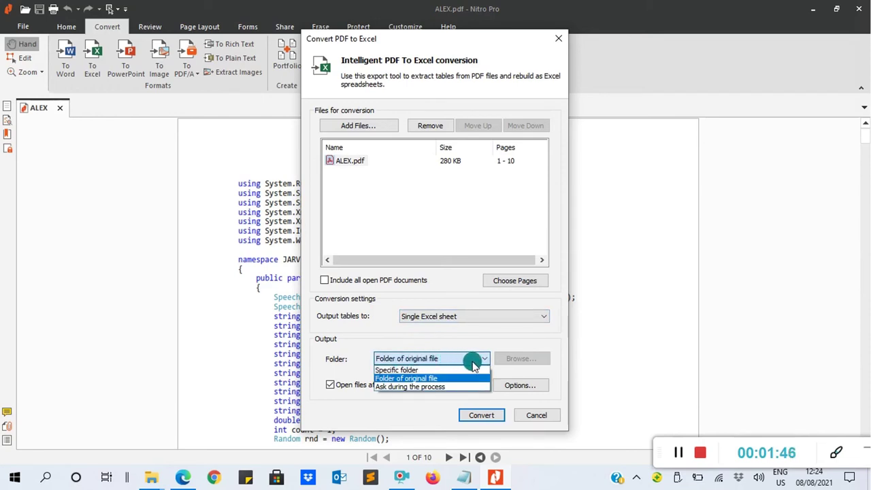
{"action": "left_click", "coordinate": [417, 371]}
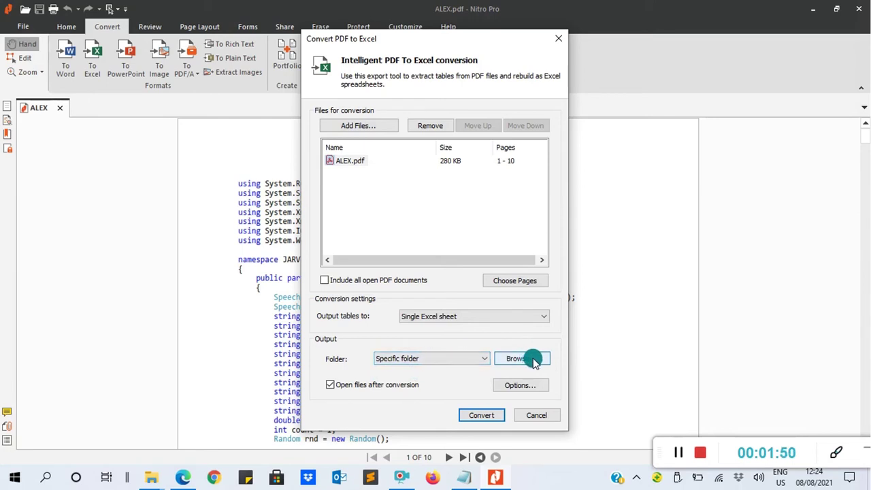
{"action": "left_click", "coordinate": [454, 359]}
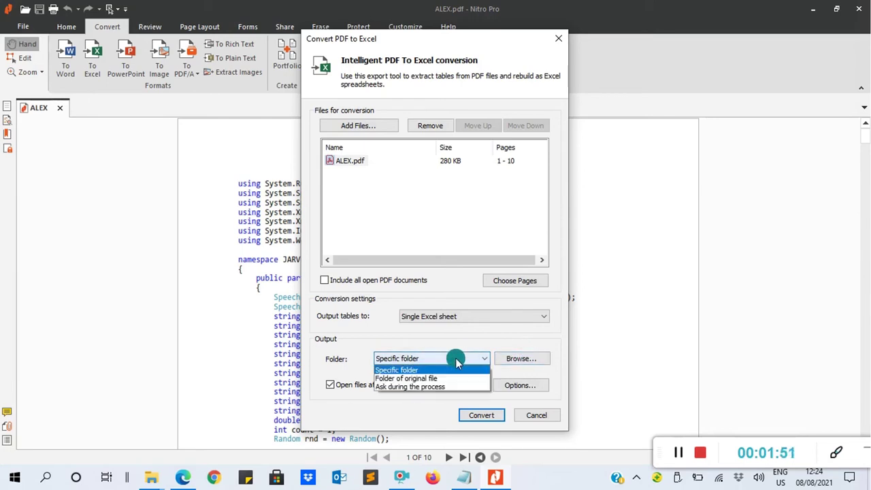
{"action": "left_click", "coordinate": [414, 384]}
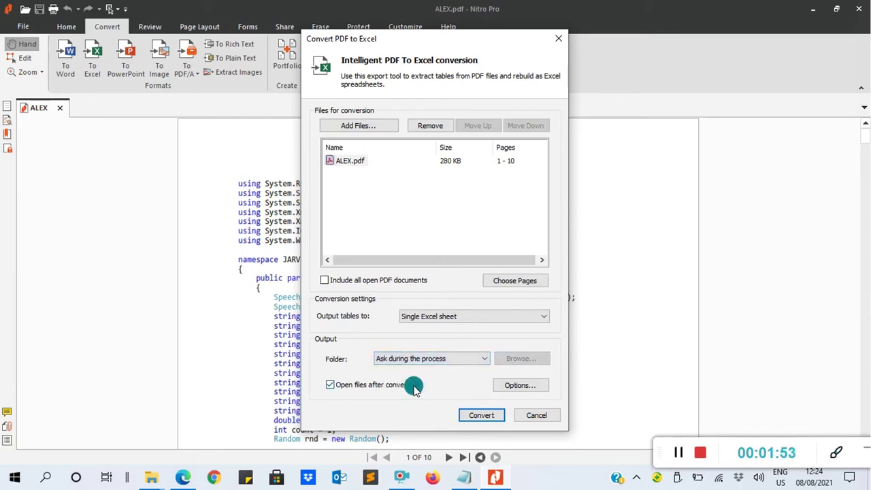
{"action": "left_click", "coordinate": [442, 363]}
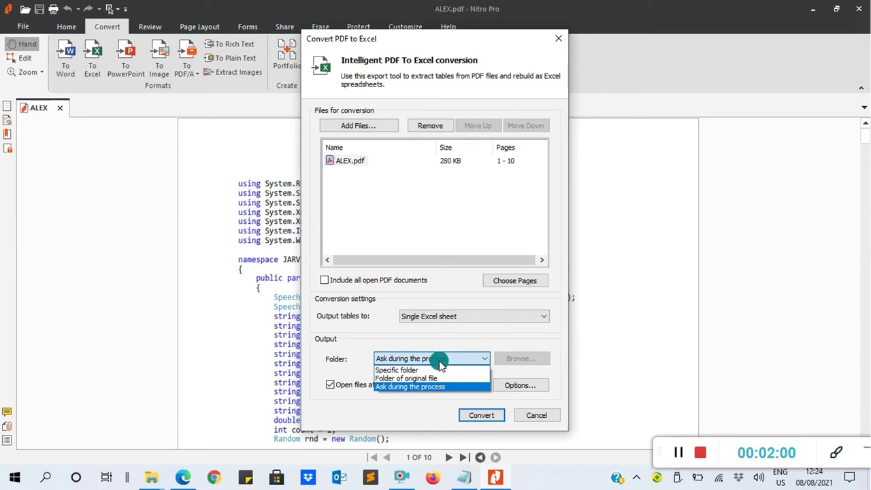
{"action": "left_click", "coordinate": [411, 379]}
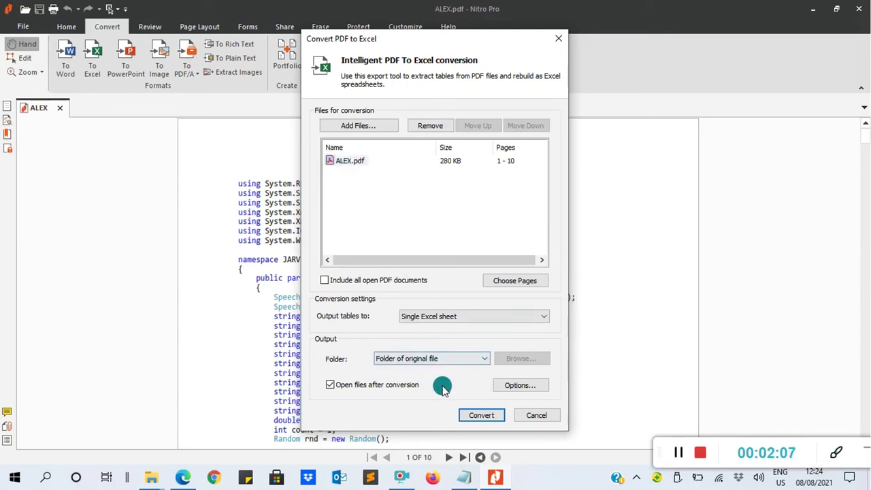
{"action": "left_click", "coordinate": [474, 416]}
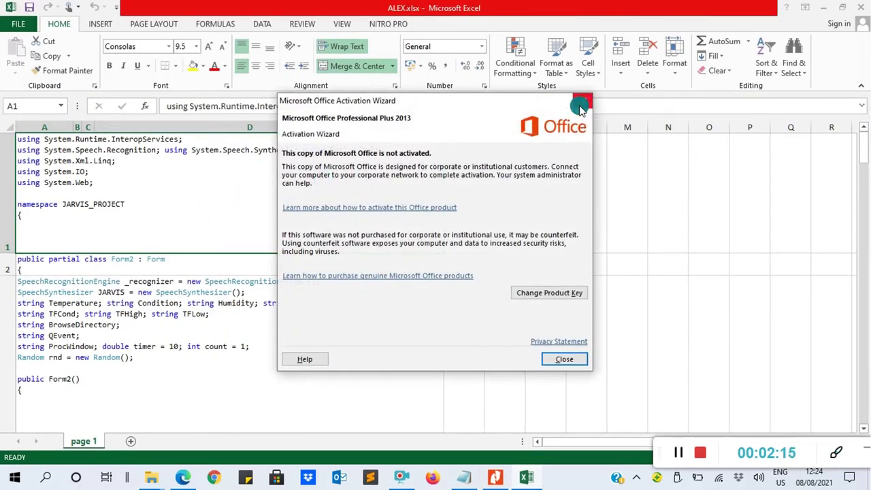
Step: Dismiss the Office activation notice, scroll through ALEX.xlsx, and close Excel
{"action": "left_click", "coordinate": [581, 106]}
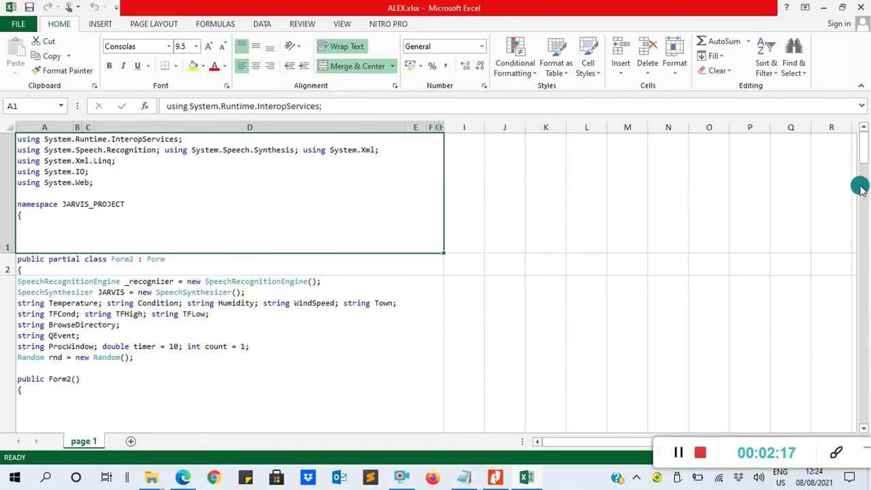
{"action": "mouse_move", "coordinate": [861, 146]}
{"action": "left_mouse_down"}
{"action": "mouse_move", "coordinate": [865, 334]}
{"action": "mouse_move", "coordinate": [863, 146]}
{"action": "left_mouse_up"}
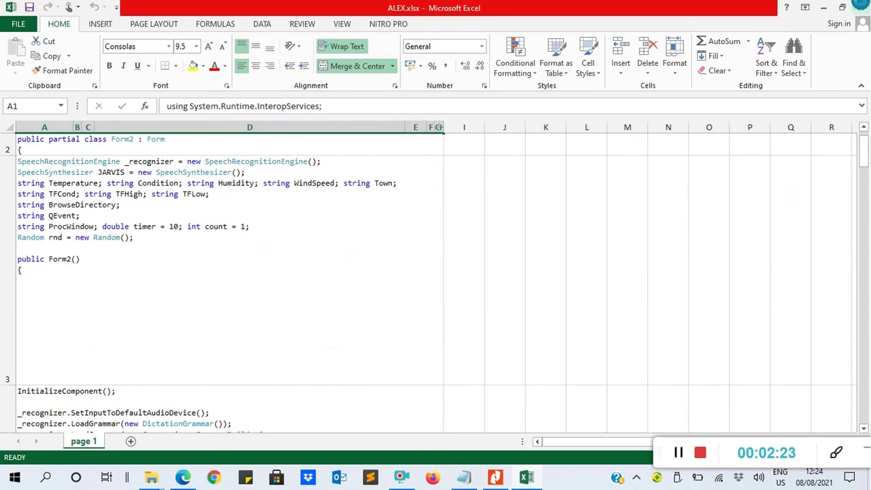
{"action": "left_click", "coordinate": [862, 5]}
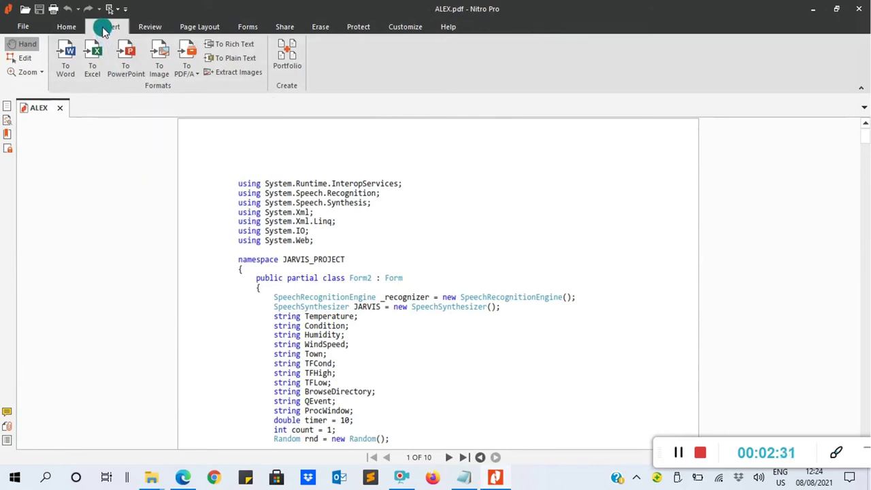
Step: Convert ALEX.pdf to a PowerPoint presentation, ALEX.pptx, in its original folder
{"action": "left_click", "coordinate": [127, 61]}
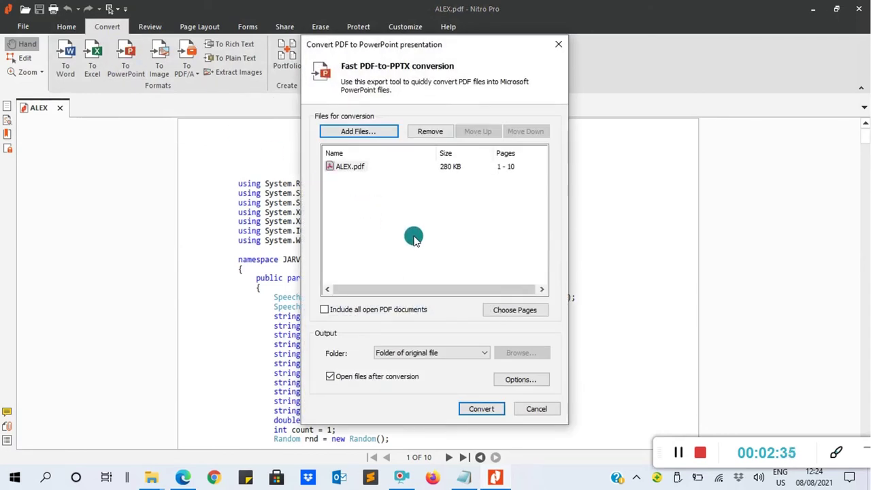
{"action": "left_click", "coordinate": [481, 408]}
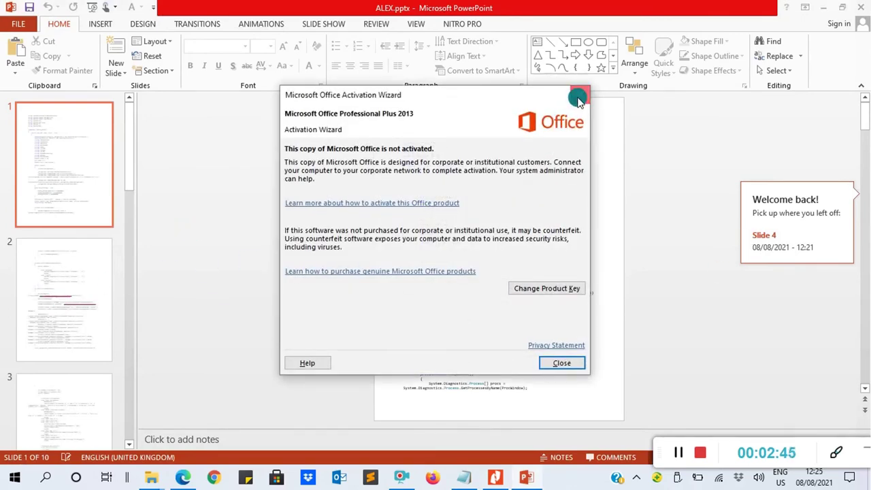
Step: Dismiss the activation notice, look through slides 2 and 3 of ALEX.pptx, and close PowerPoint
{"action": "left_click", "coordinate": [578, 99]}
{"action": "left_click", "coordinate": [53, 297]}
{"action": "left_click", "coordinate": [71, 386]}
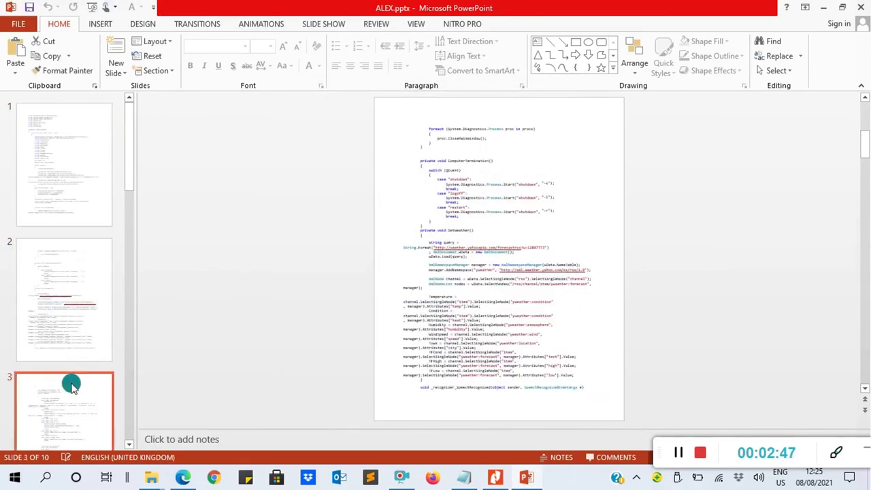
{"action": "left_click_drag", "start_coordinate": [865, 176], "coordinate": [865, 263]}
{"action": "left_click", "coordinate": [862, 5]}
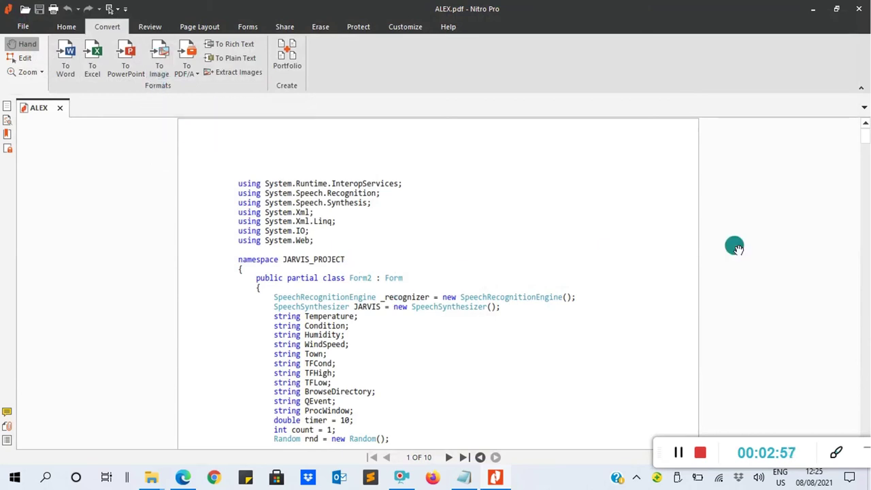
Step: Export ALEX.pdf's pages as PNG images, keeping the original DPI
{"action": "left_click_drag", "start_coordinate": [862, 138], "coordinate": [865, 233]}
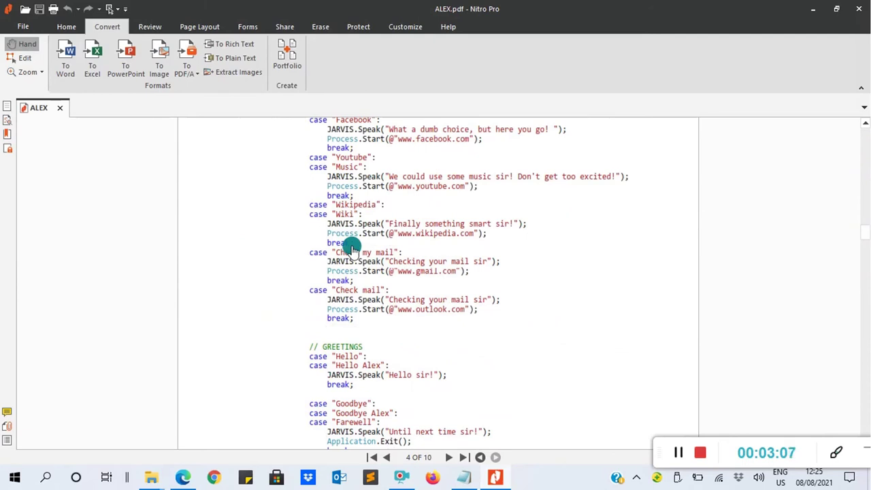
{"action": "left_click", "coordinate": [160, 61]}
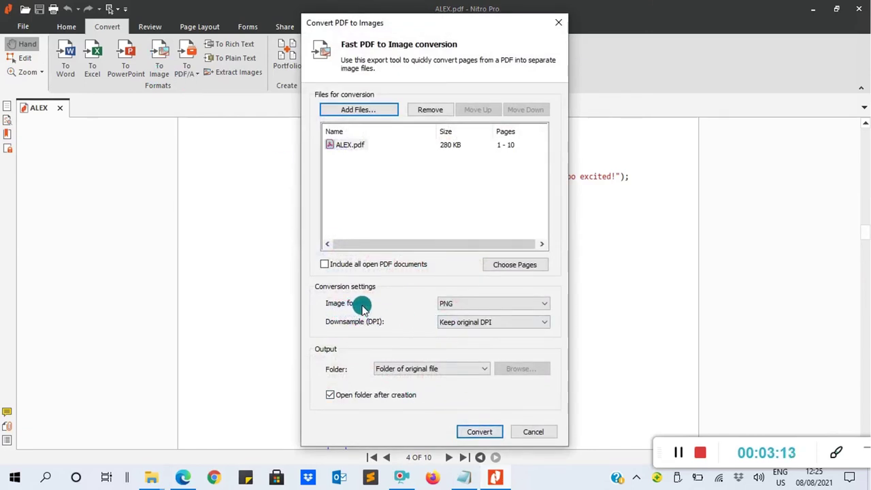
{"action": "left_click", "coordinate": [461, 304]}
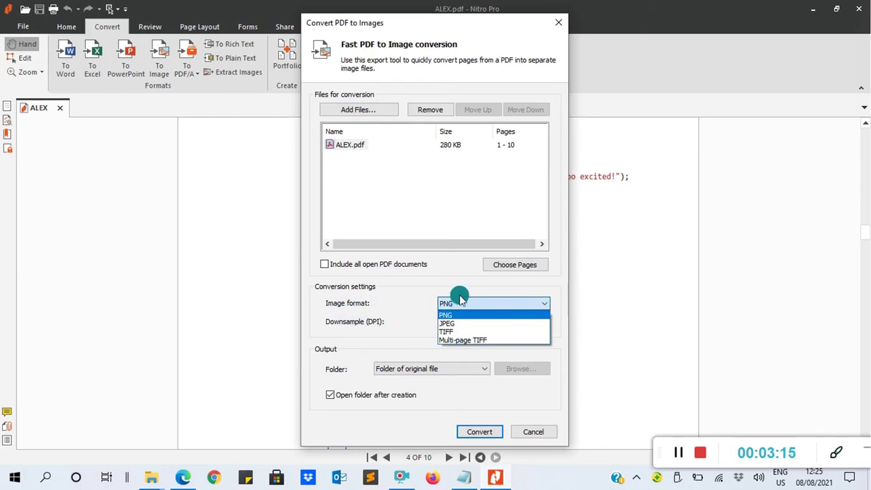
{"action": "left_click", "coordinate": [423, 298]}
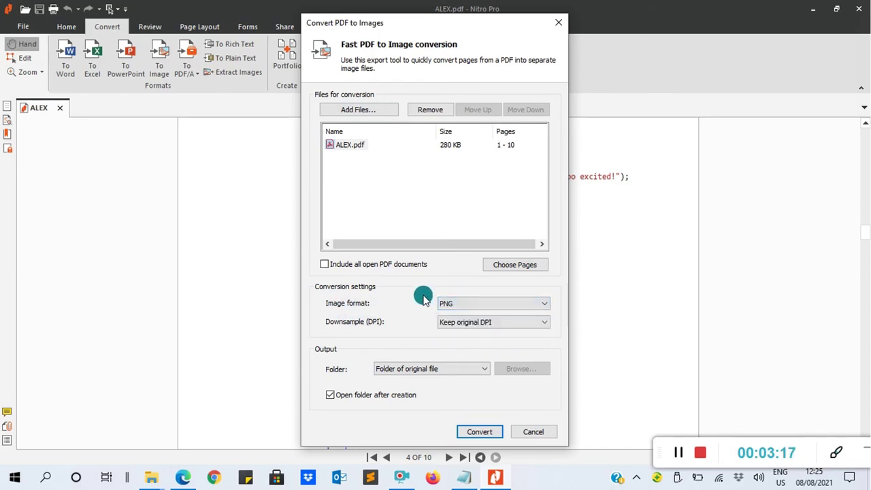
{"action": "left_click", "coordinate": [458, 322]}
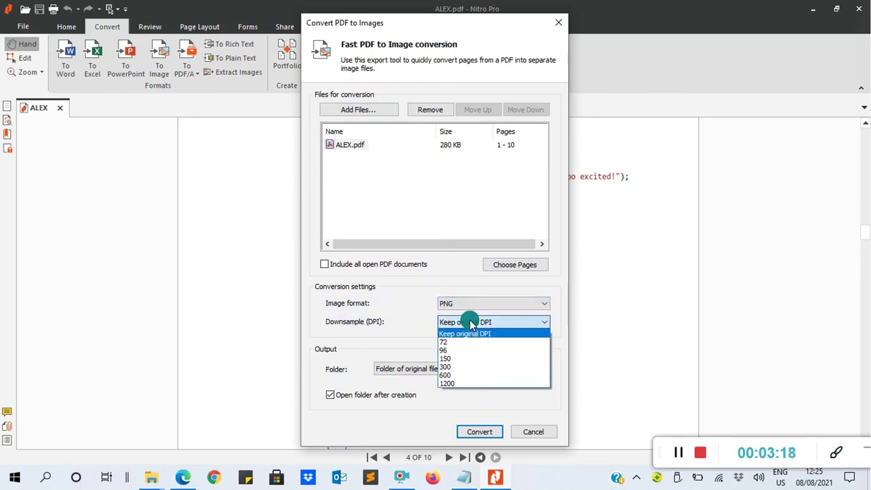
{"action": "left_click", "coordinate": [427, 322]}
{"action": "left_click", "coordinate": [476, 433]}
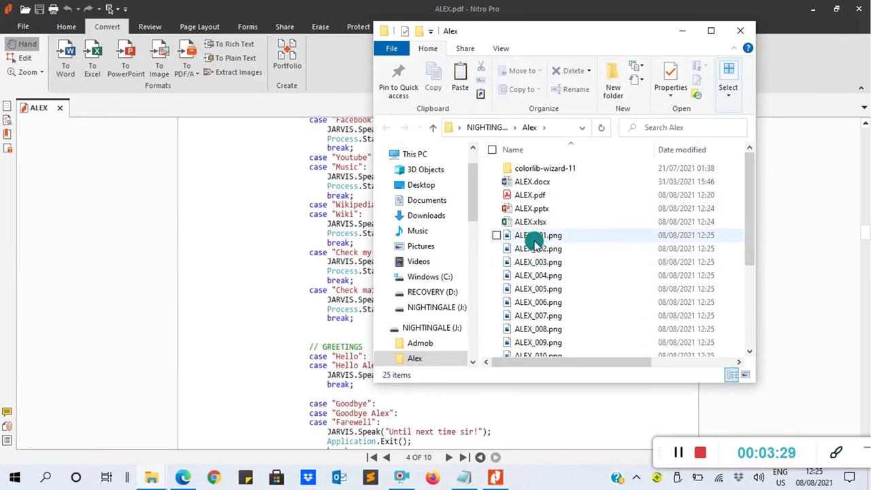
Step: Preview ALEX_001.png in Photos, then close the viewer and the Alex folder
{"action": "left_click", "coordinate": [535, 238]}
{"action": "double_click", "coordinate": [535, 237]}
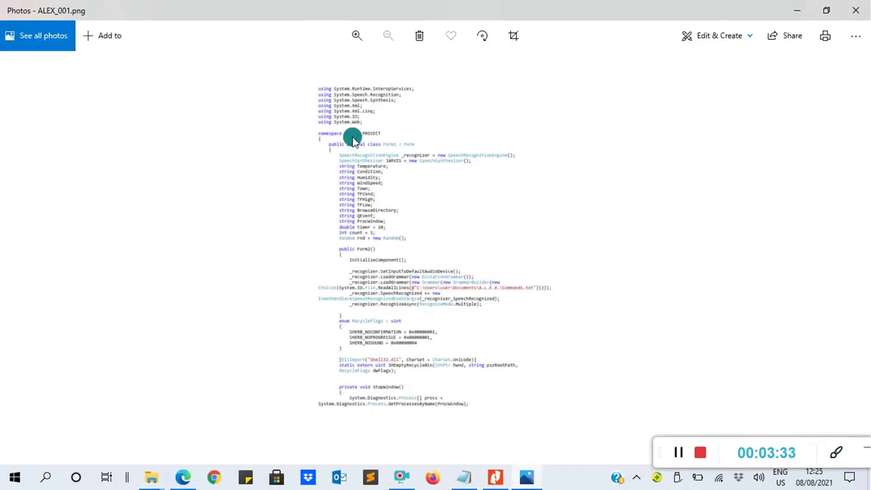
{"action": "left_click", "coordinate": [858, 18]}
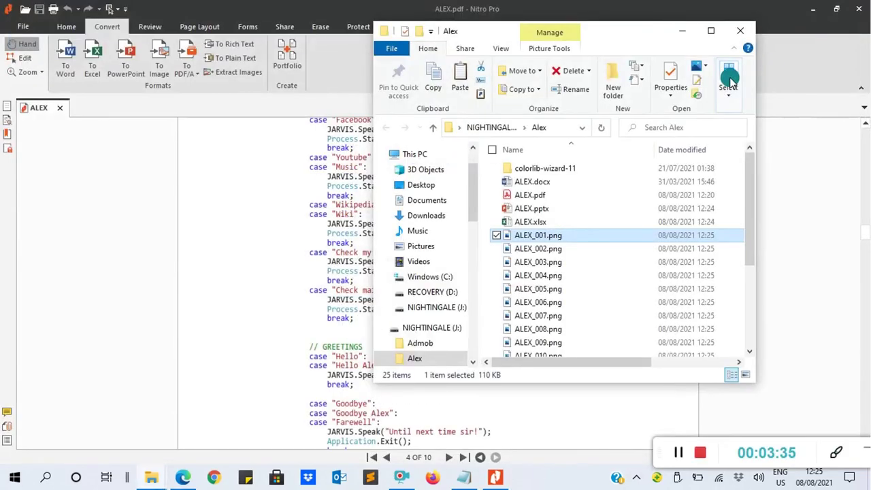
{"action": "left_click", "coordinate": [739, 30]}
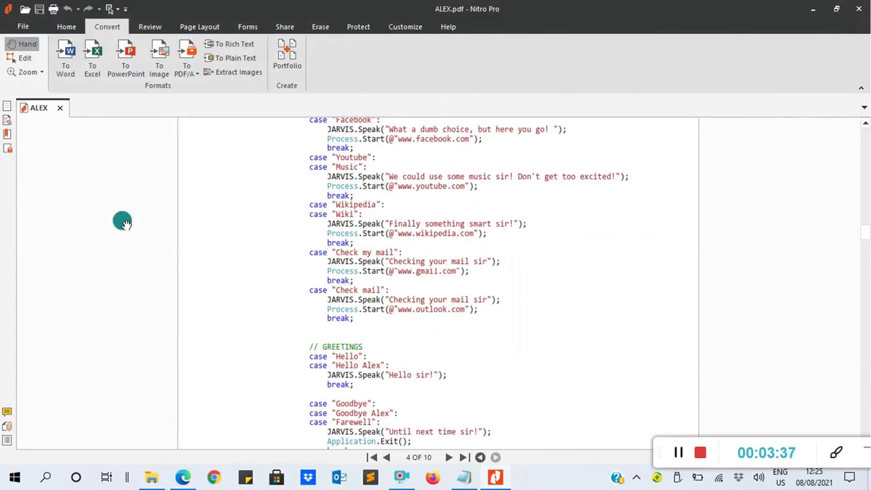